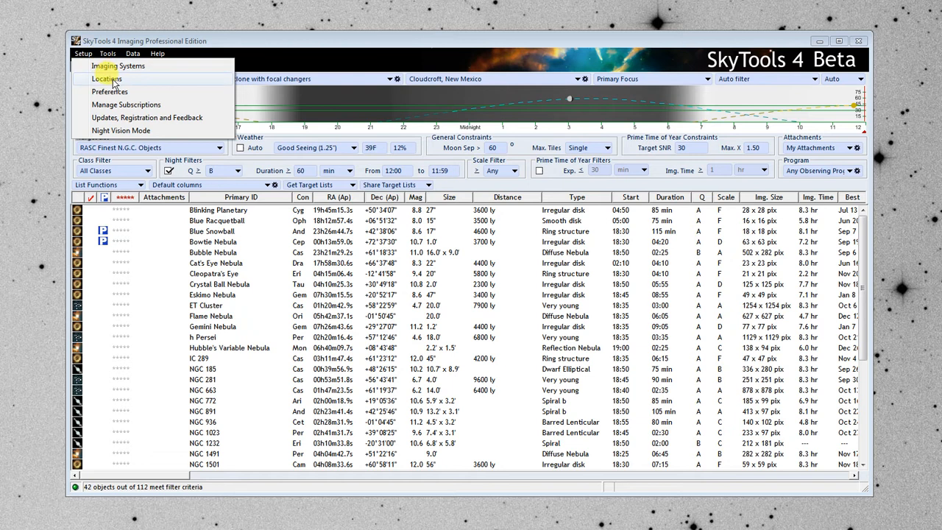
- Start a manually entered observing location named "Mesa Redonda Observatory"
click(114, 79)
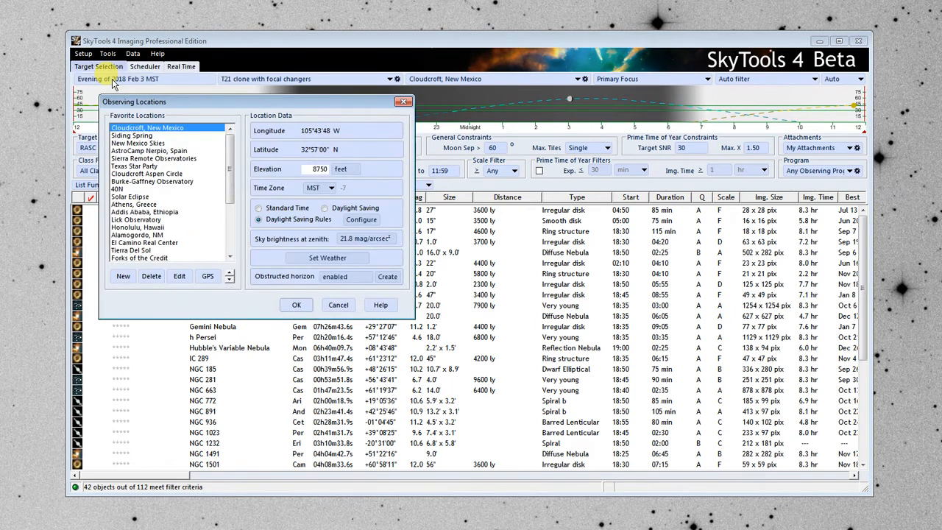
click(123, 277)
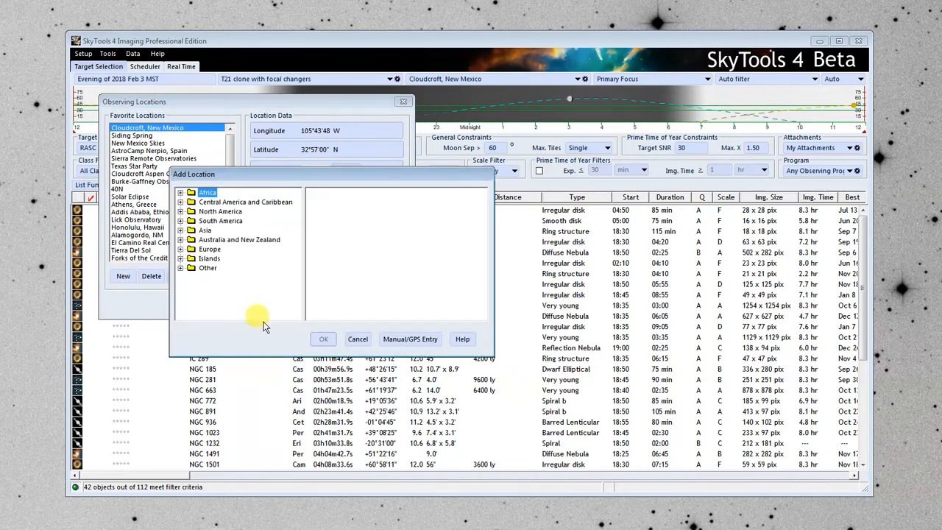
click(418, 339)
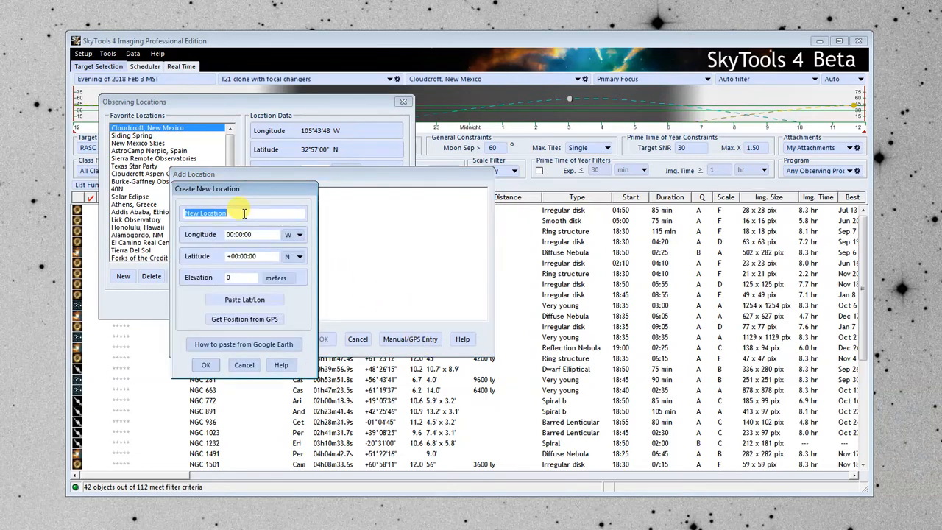
text(Mesa)
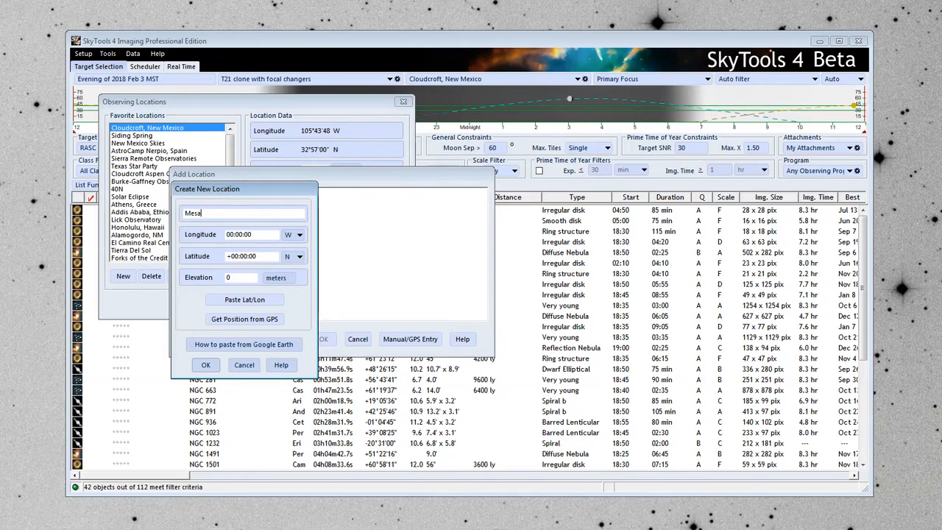
text( Redon)
text(da Observatopr)
text(ry)
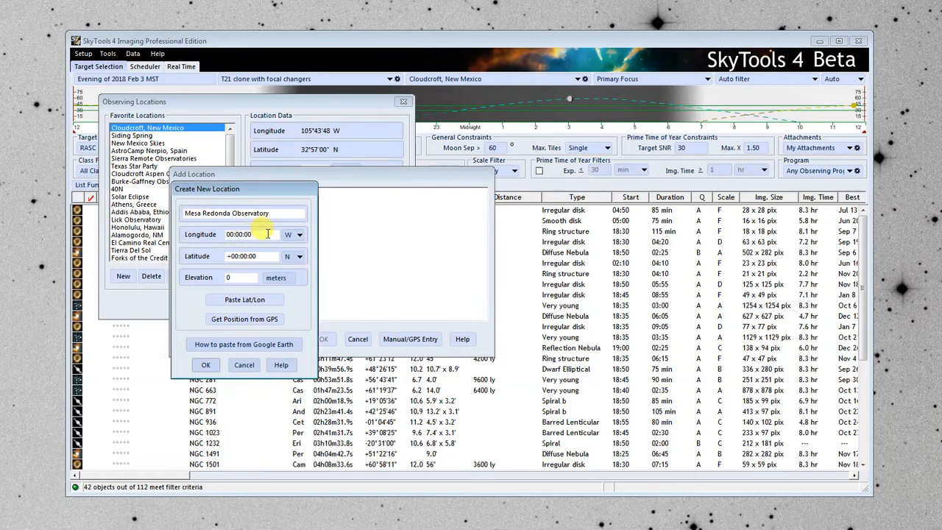
- Set the new location's longitude to 106 32.633 W, trying the E direction before returning to W
drag(267, 233, 208, 236)
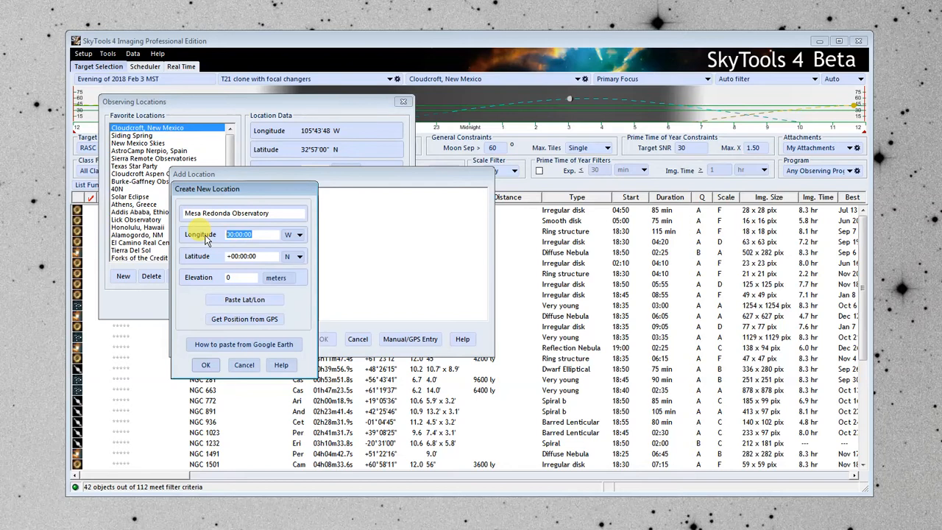
text(106)
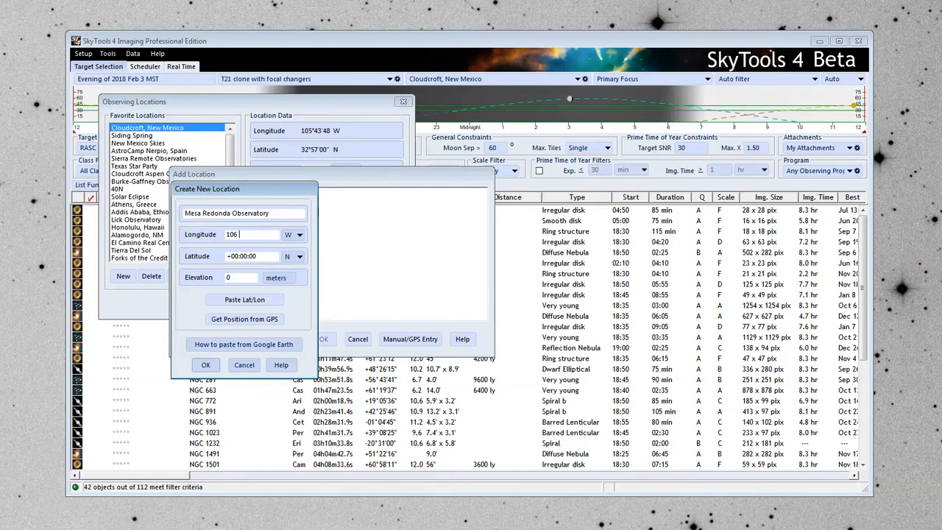
text( 32.633)
click(298, 235)
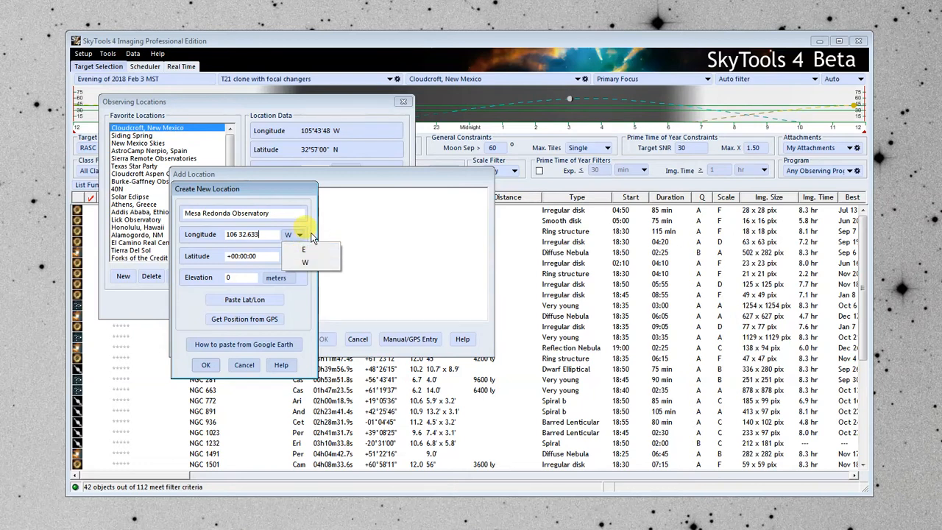
click(312, 236)
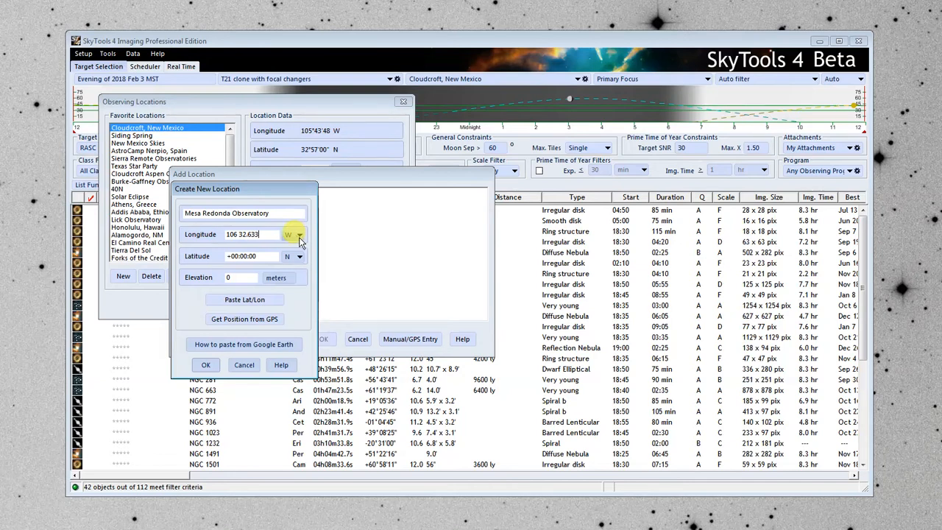
click(299, 236)
click(301, 250)
click(300, 234)
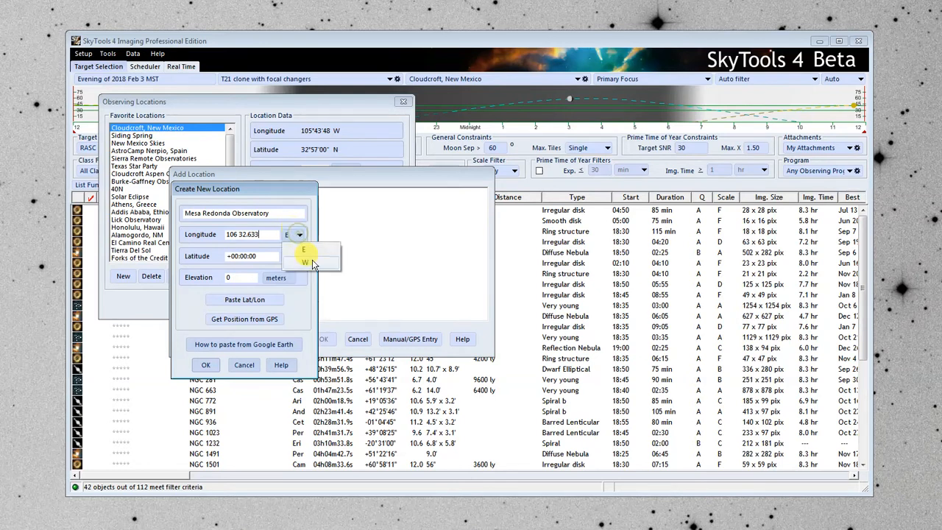
click(309, 262)
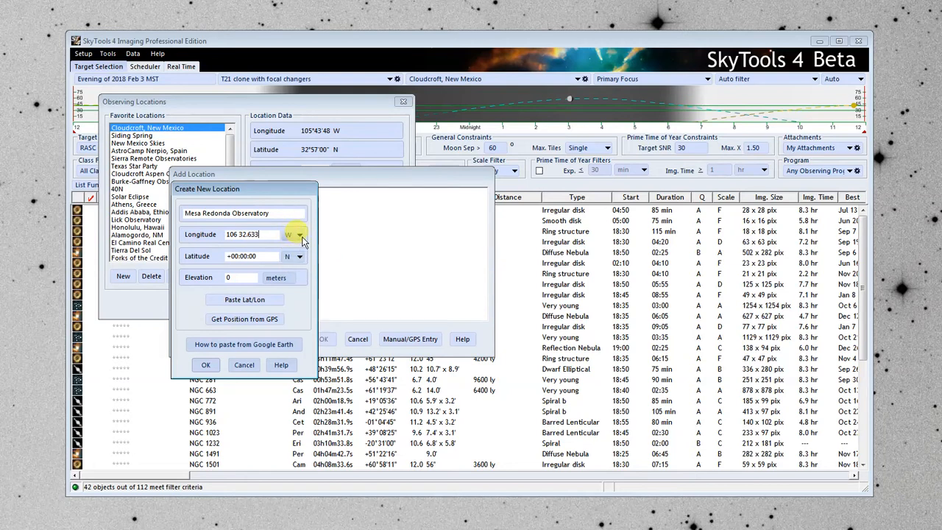
drag(271, 235, 252, 240)
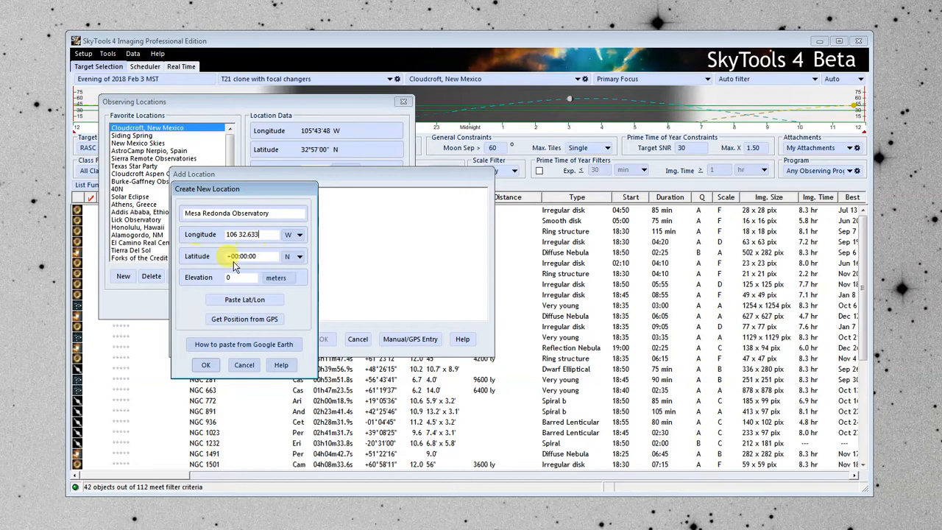
- Set the new location's latitude to 34:10.441 N
click(269, 255)
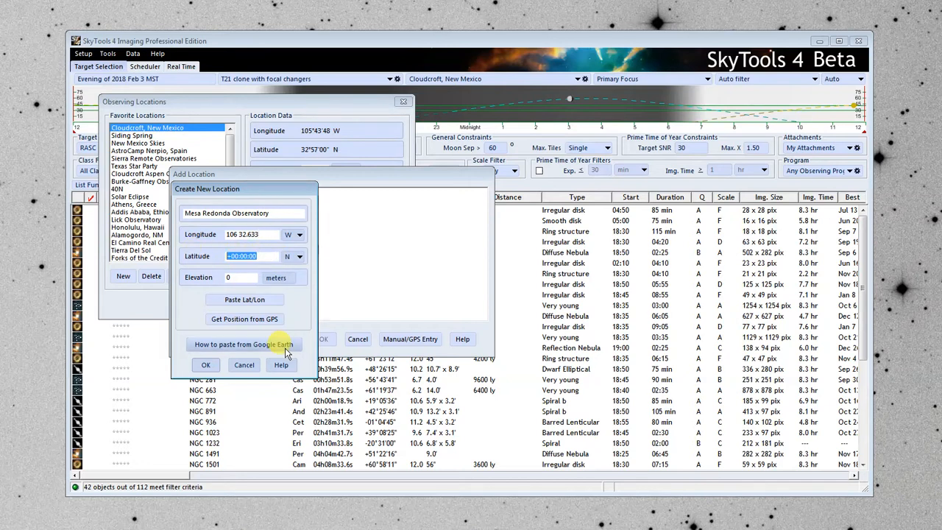
text(34:10.441)
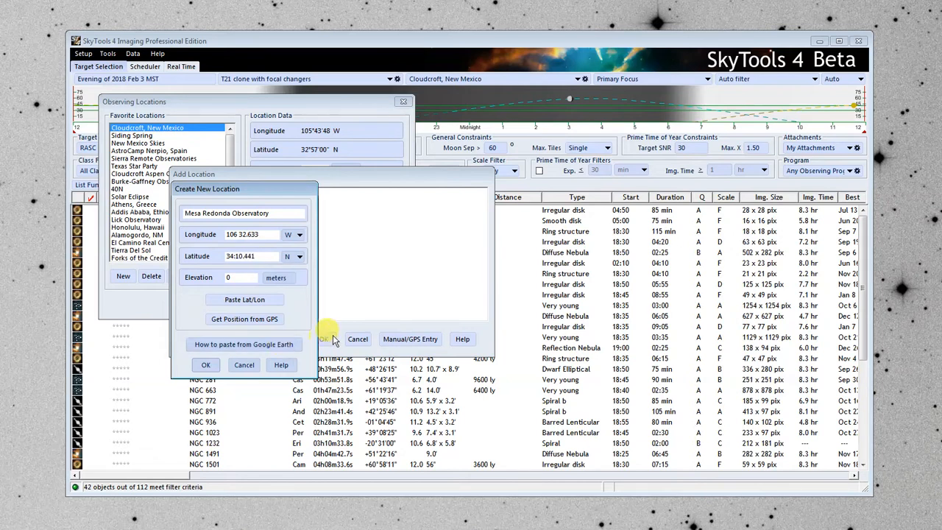
- Set the elevation to 2020 meters, try feet as its unit before returning to meters, and accept the new location
double_click(240, 279)
text(2020)
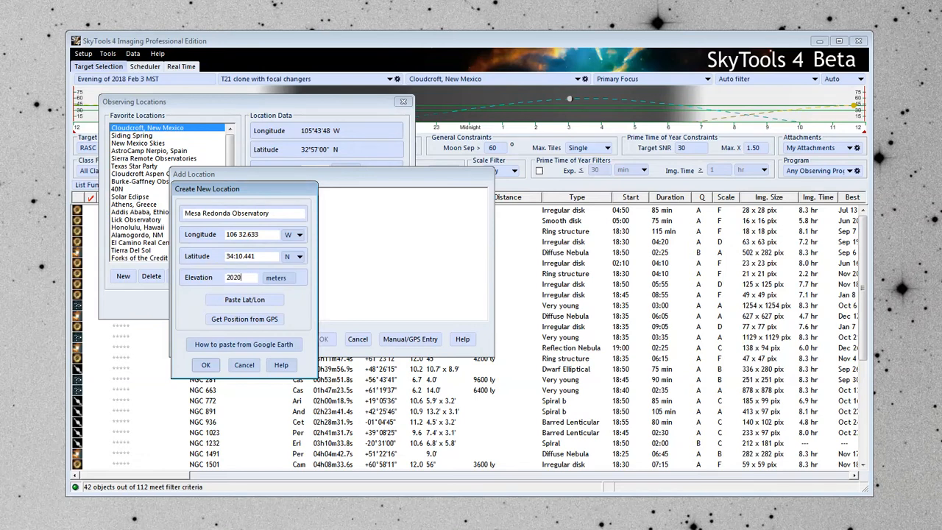
click(278, 281)
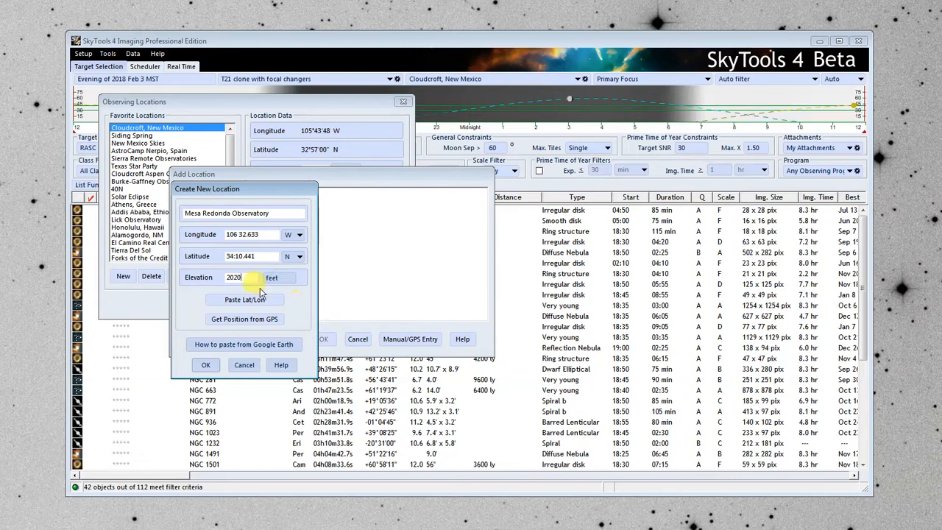
click(282, 280)
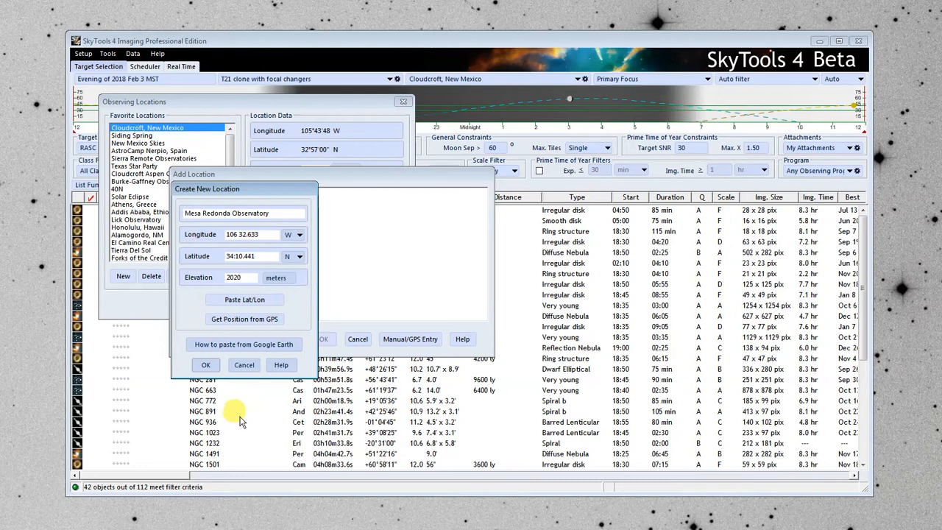
click(206, 366)
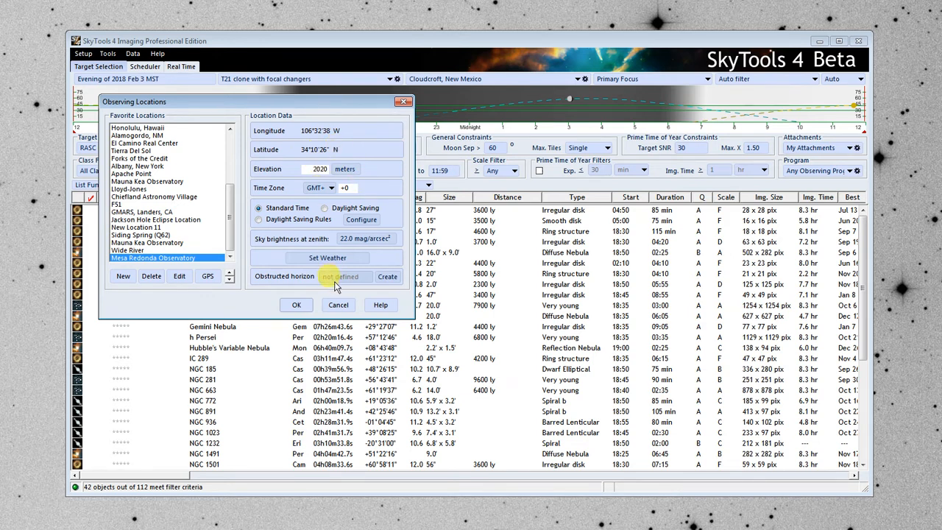
- Set the observatory's time zone to MST and apply daylight saving rules with the US/Can defaults
click(330, 188)
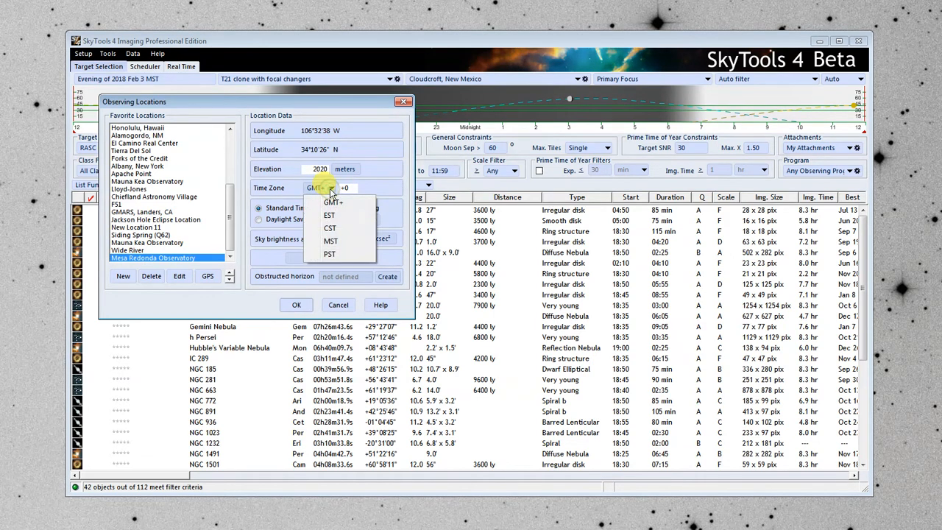
click(331, 241)
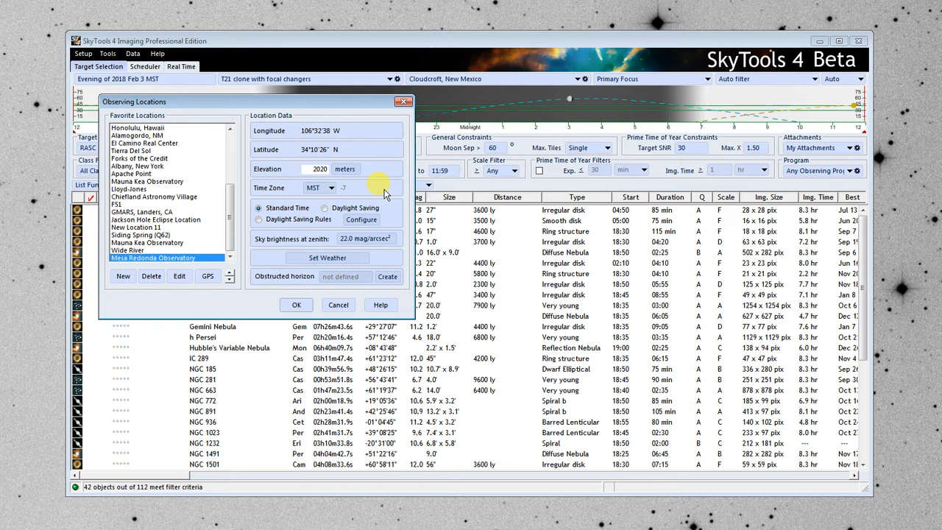
click(264, 219)
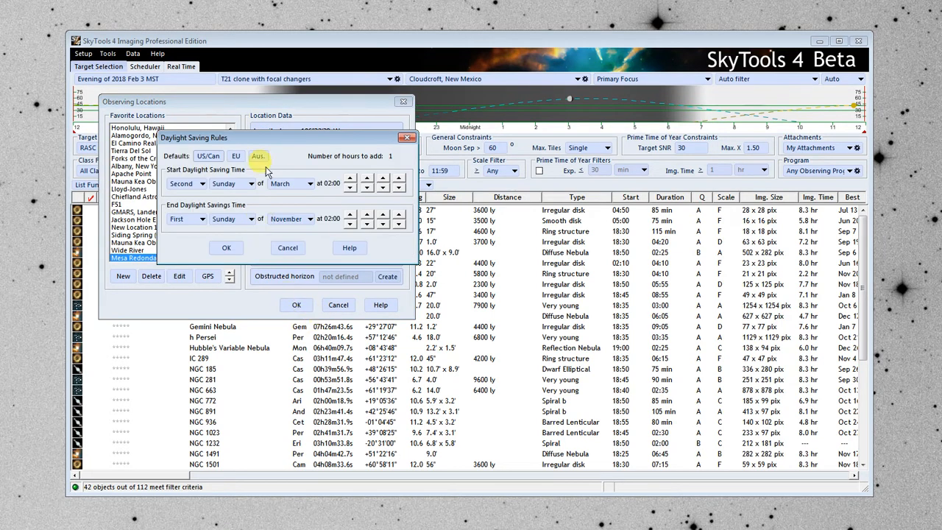
click(212, 157)
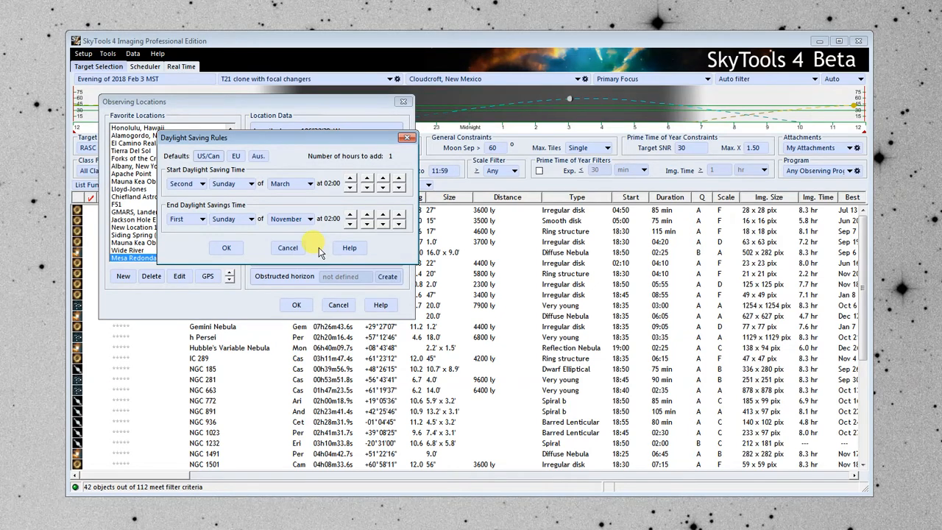
click(228, 248)
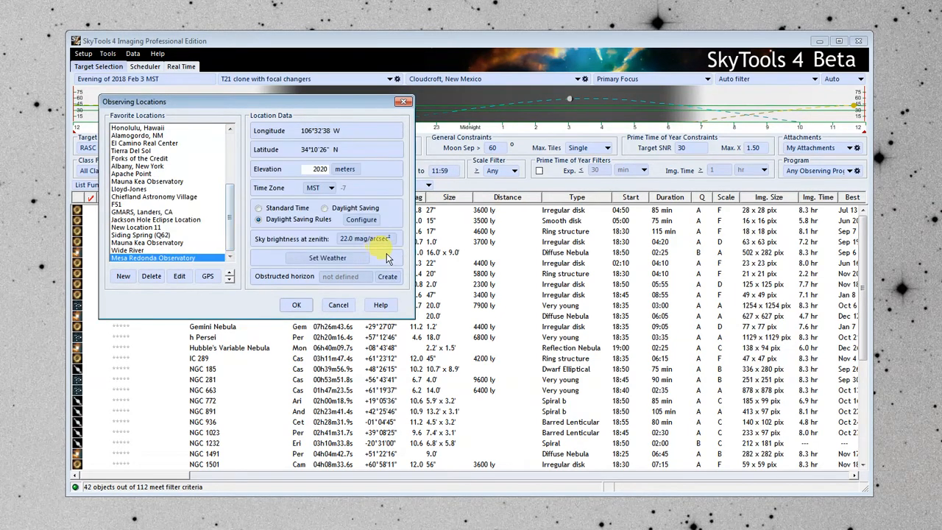
click(356, 219)
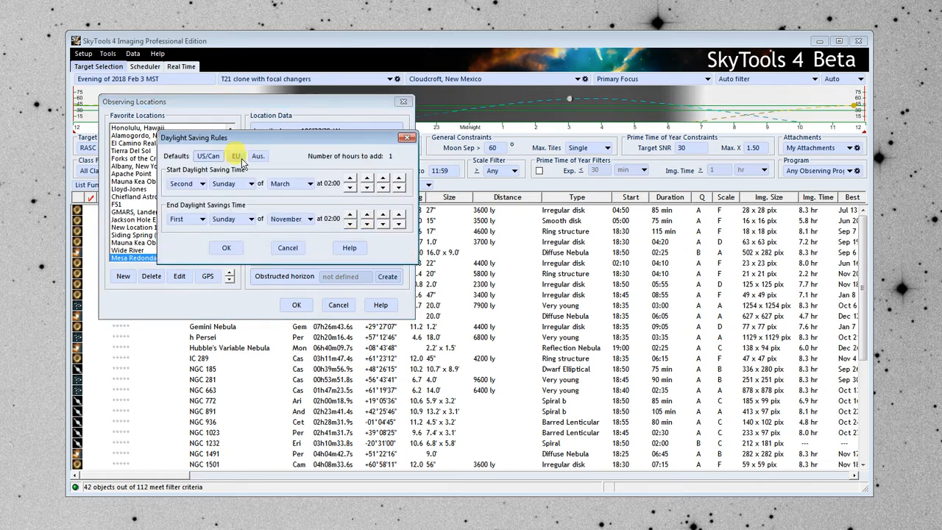
click(228, 248)
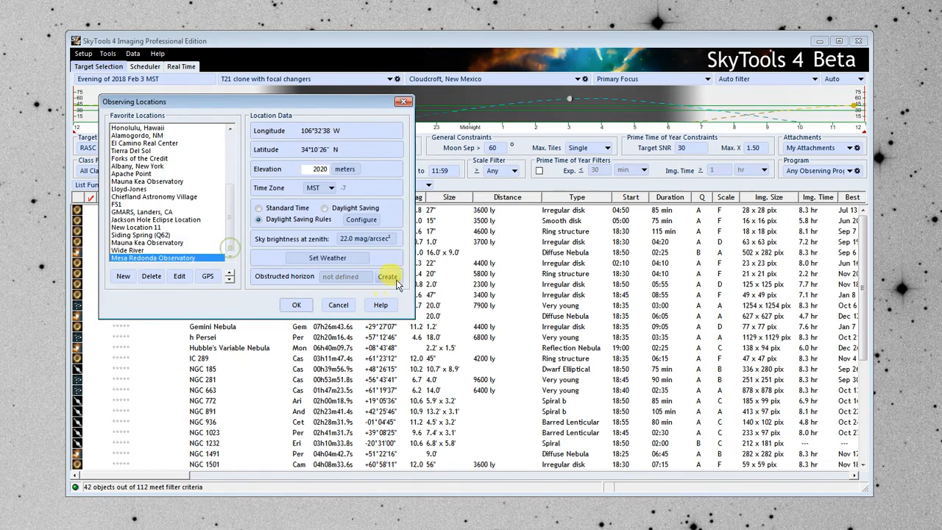
- Try Bortle 3 for the observatory's sky brightness and replace it with the light pollution database value of 21.96 mag/arcsec²
click(368, 238)
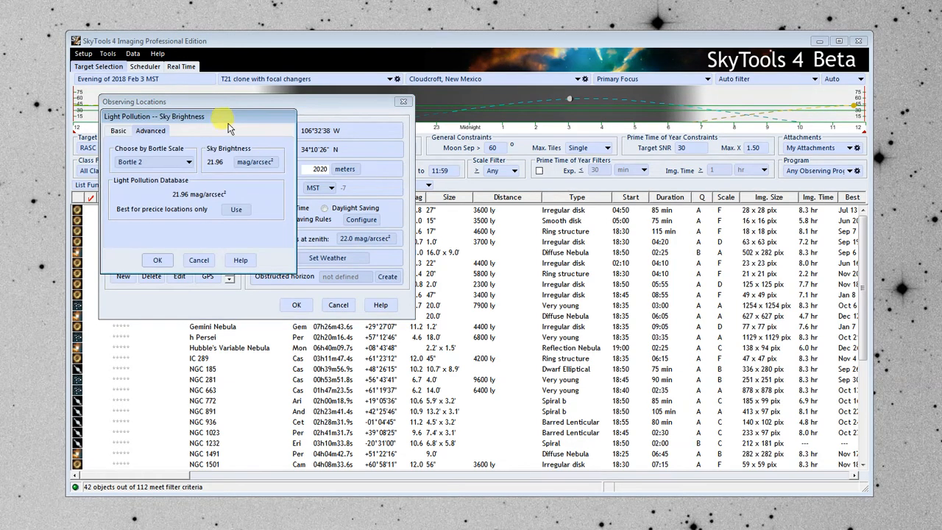
drag(220, 117, 257, 122)
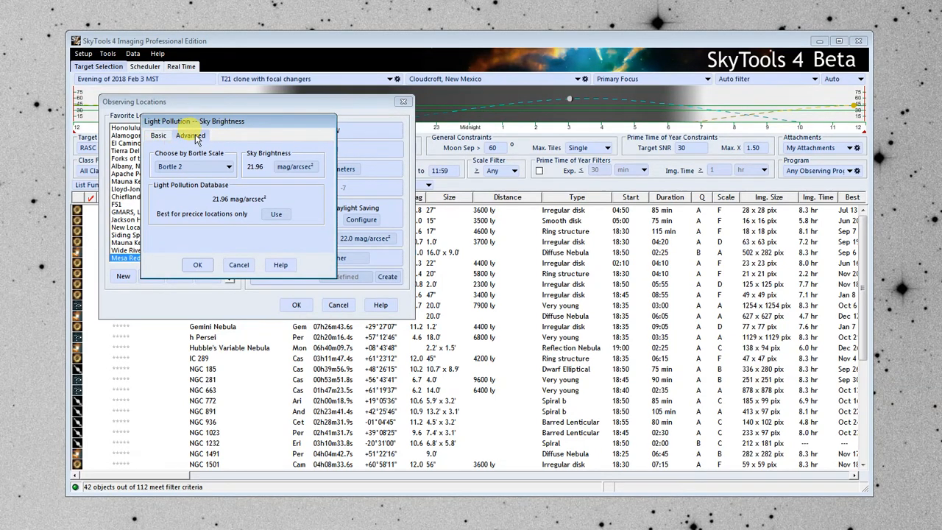
click(296, 168)
click(297, 169)
click(230, 169)
click(206, 216)
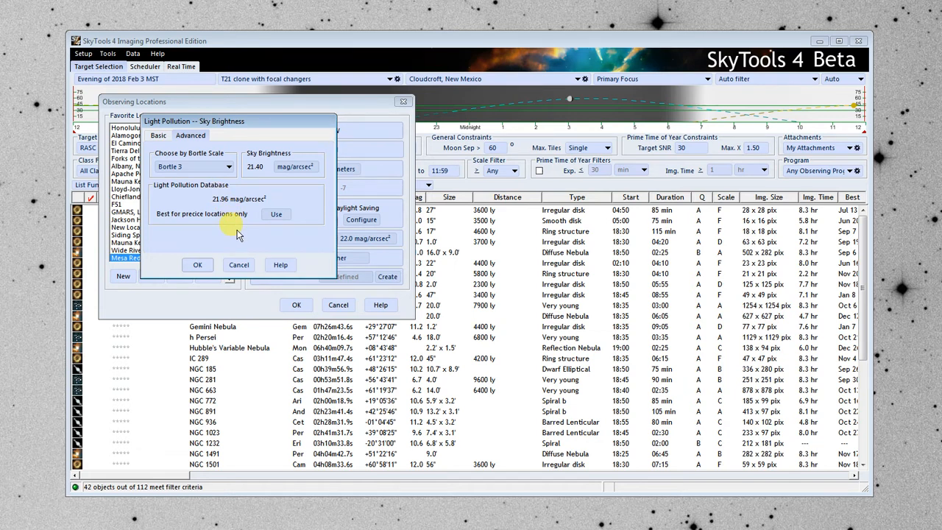
click(278, 215)
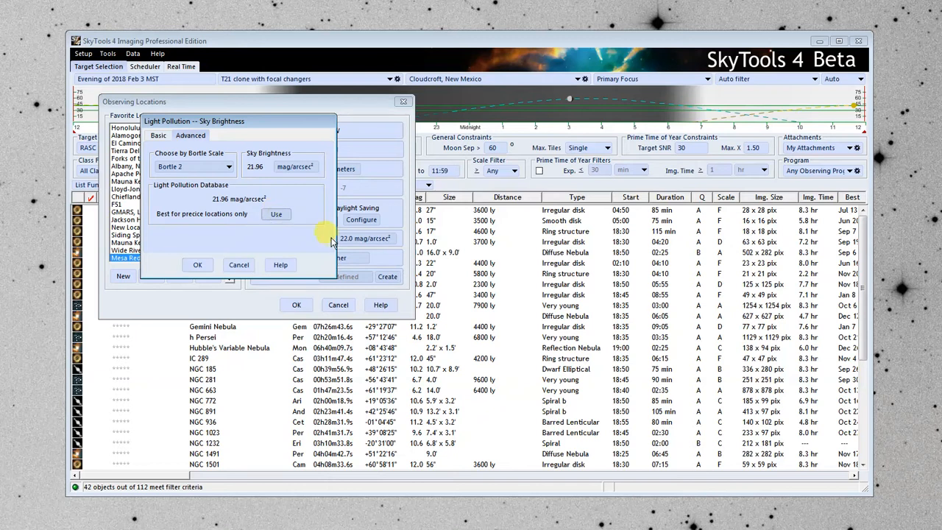
click(204, 265)
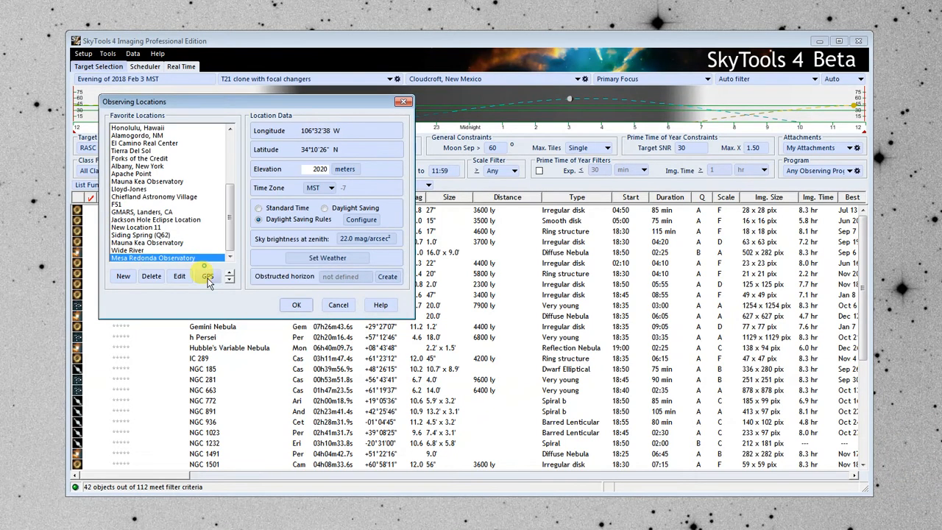
- Switch the observatory's weather temperatures to Fahrenheit and set January to 40 °F air temperature and 20% relative humidity
click(342, 263)
drag(220, 116, 321, 125)
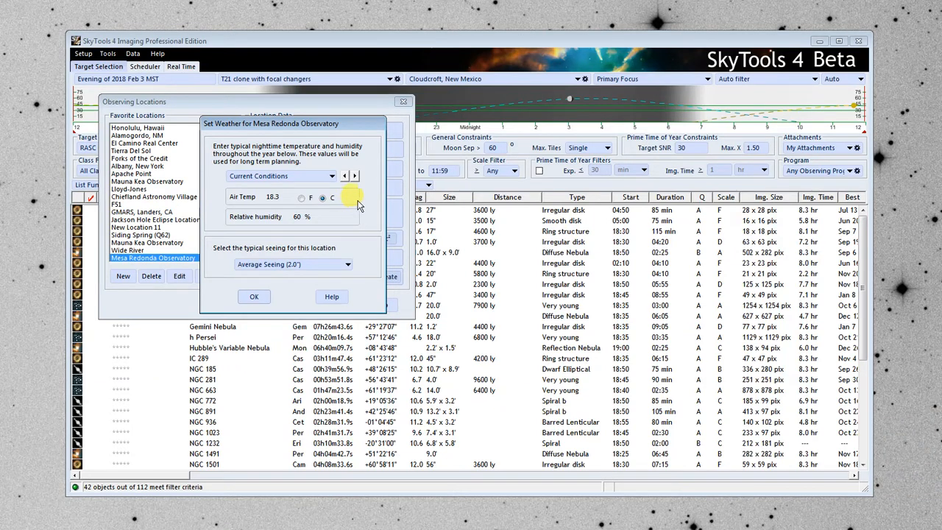
click(355, 177)
click(344, 176)
click(344, 176)
click(344, 176)
click(344, 176)
click(354, 175)
click(301, 197)
double_click(278, 197)
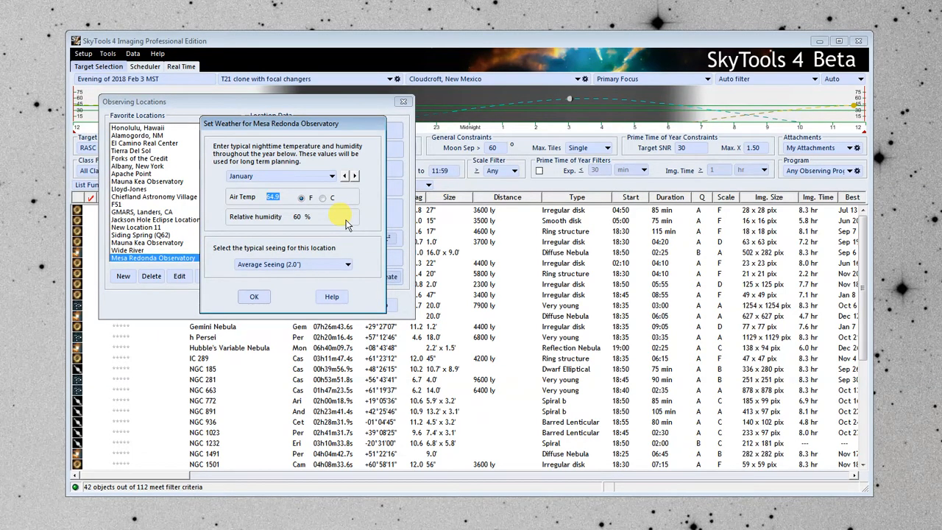
text(40)
double_click(298, 217)
text(20)
- Set February's typical nighttime weather to 45 °F air temperature and 20% relative humidity
click(354, 177)
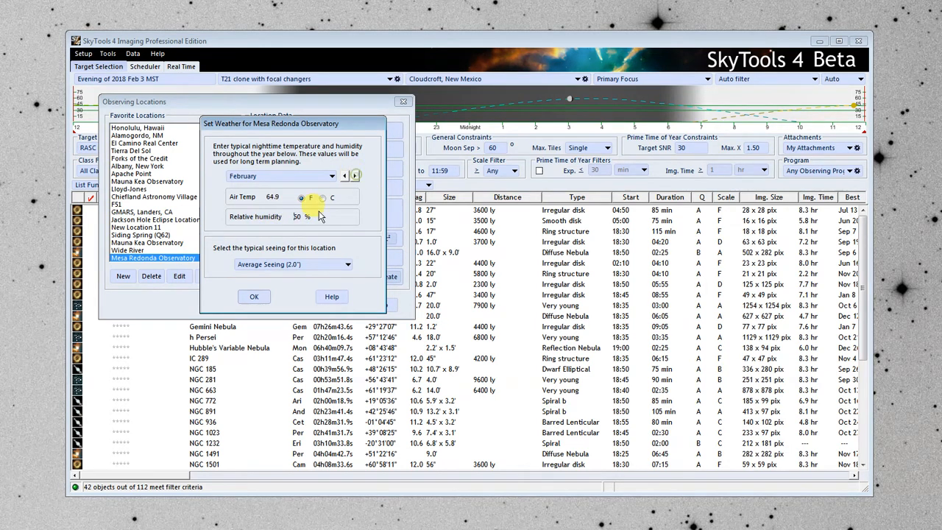
double_click(273, 198)
text(45)
double_click(297, 215)
text(20)
- Look through the weather entries of the months after February until Current Conditions
click(354, 176)
click(354, 176)
click(354, 177)
click(354, 176)
click(353, 177)
click(353, 176)
click(354, 176)
click(354, 177)
click(353, 176)
click(354, 176)
click(354, 177)
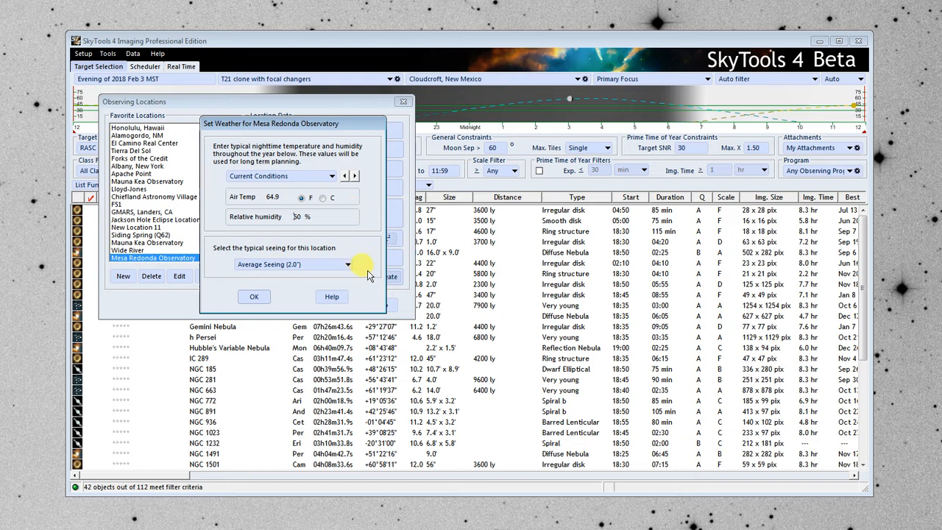
- Set the location's typical seeing to Good Seeing (1.25") and accept the weather settings
click(338, 263)
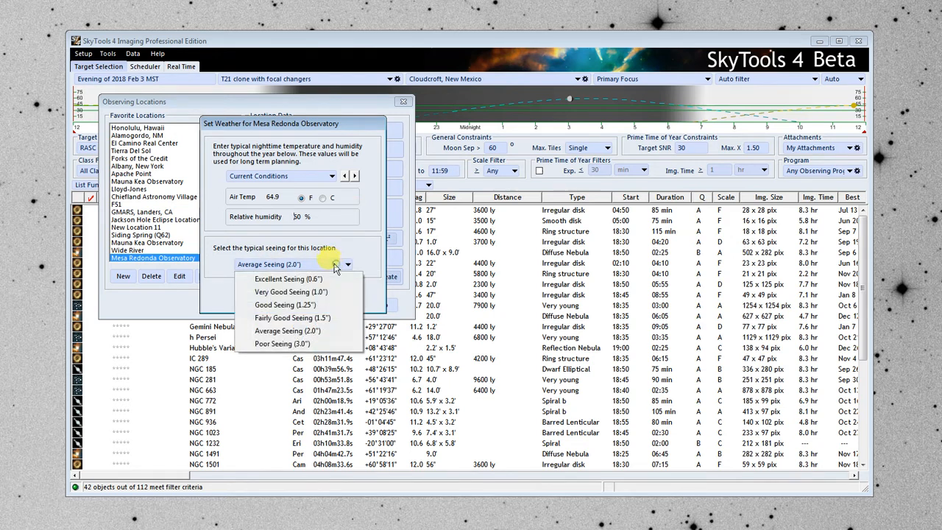
click(340, 307)
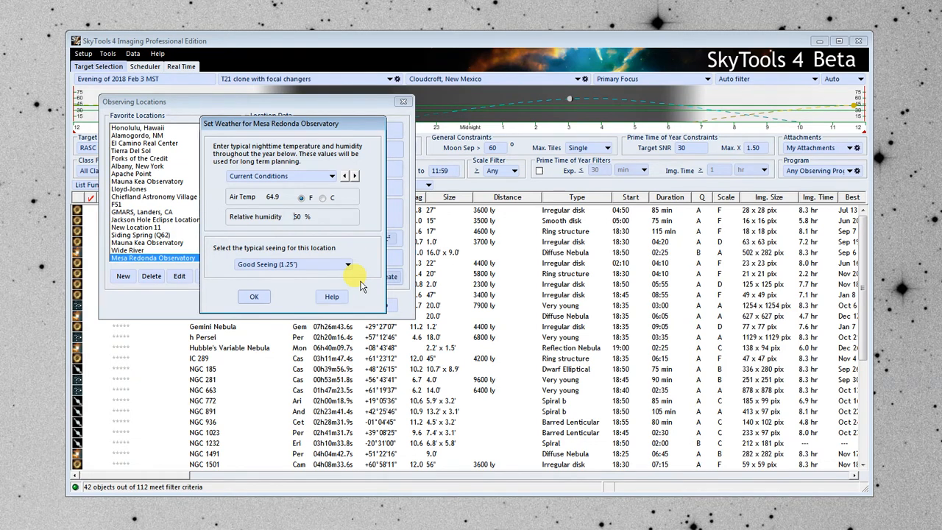
click(253, 296)
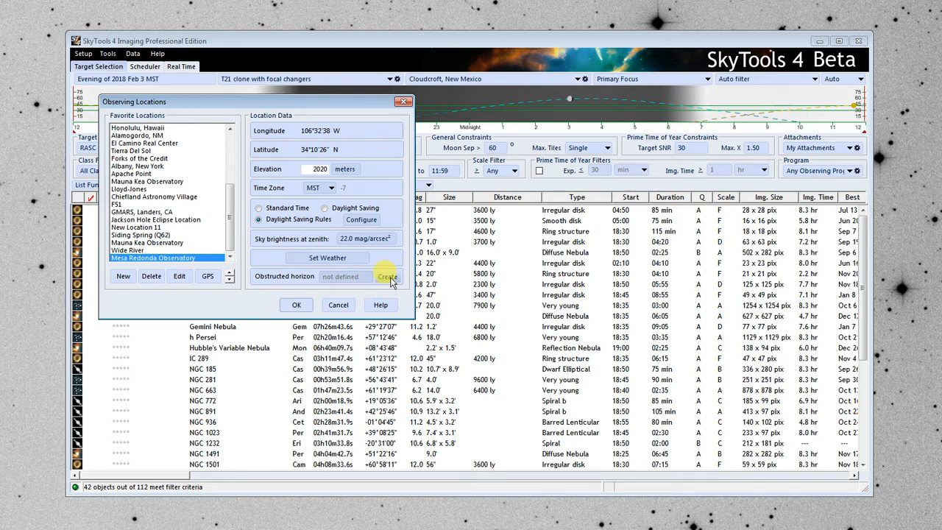
- Review the azimuth and altitude pairs of horizon.txt in Notepad and create the observatory's obstructed horizon from that file
click(390, 278)
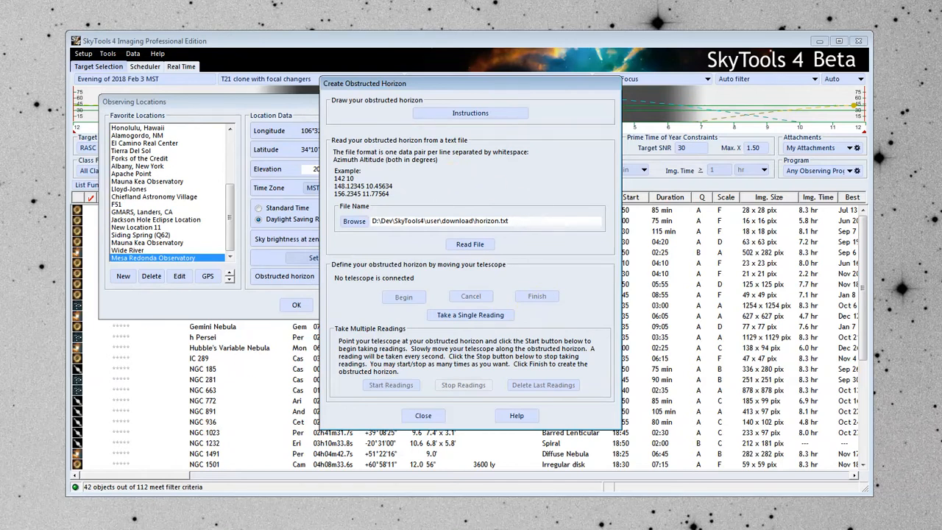
key(alt+Tab)
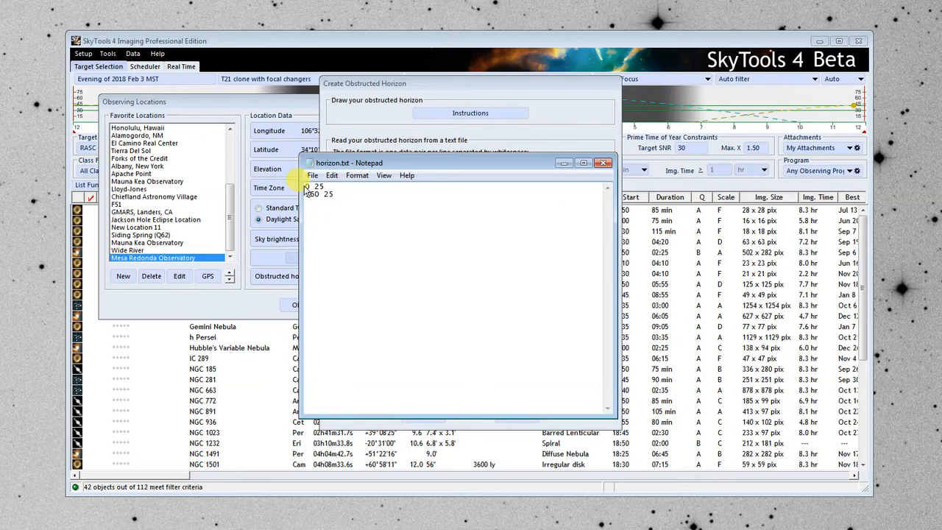
drag(313, 186, 329, 187)
click(306, 193)
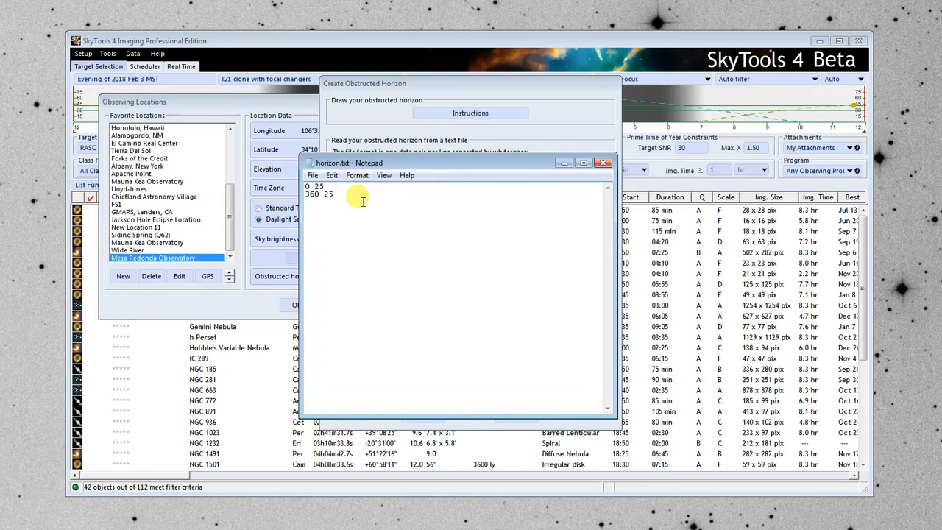
click(604, 162)
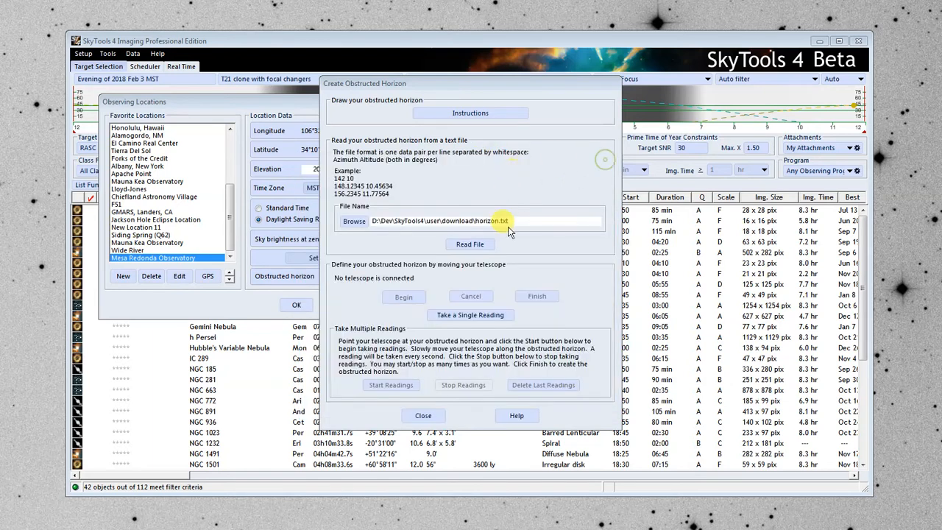
click(471, 246)
click(520, 292)
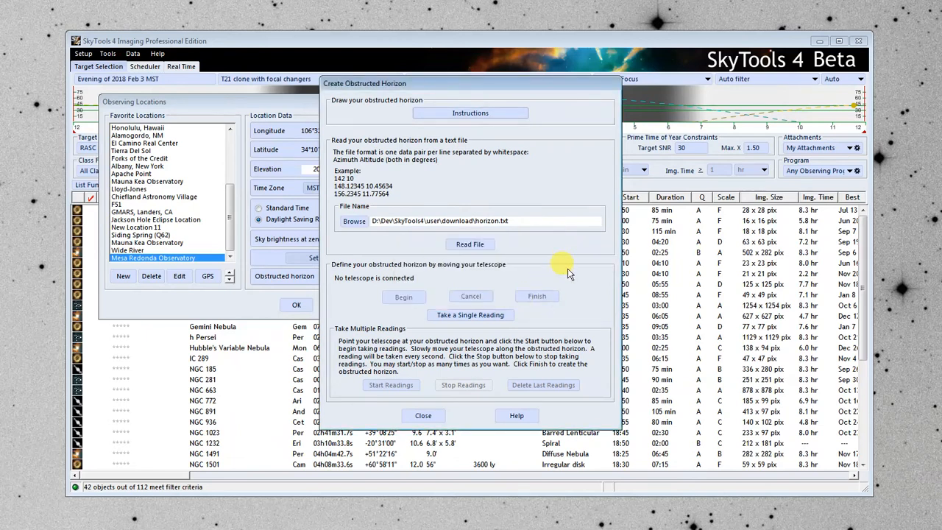
click(424, 416)
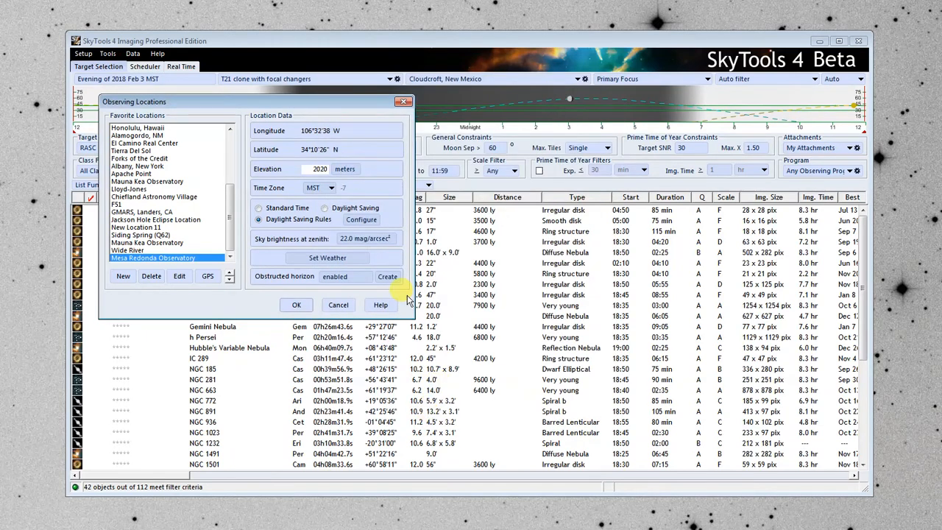